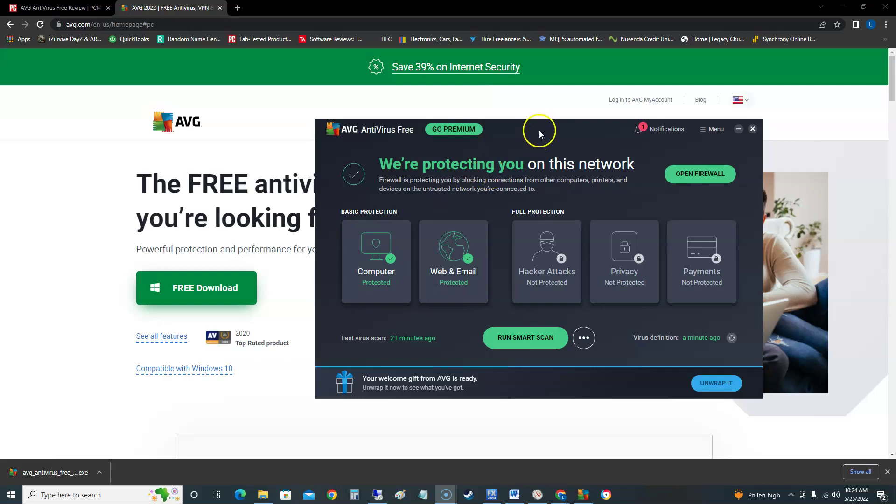
Download the free AVG AntiVirus installer from avg.com and move the AVG window back over the page
mouse_move(539, 131)
left_mouse_down()
mouse_move(524, 135)
mouse_move(536, 137)
left_mouse_up()
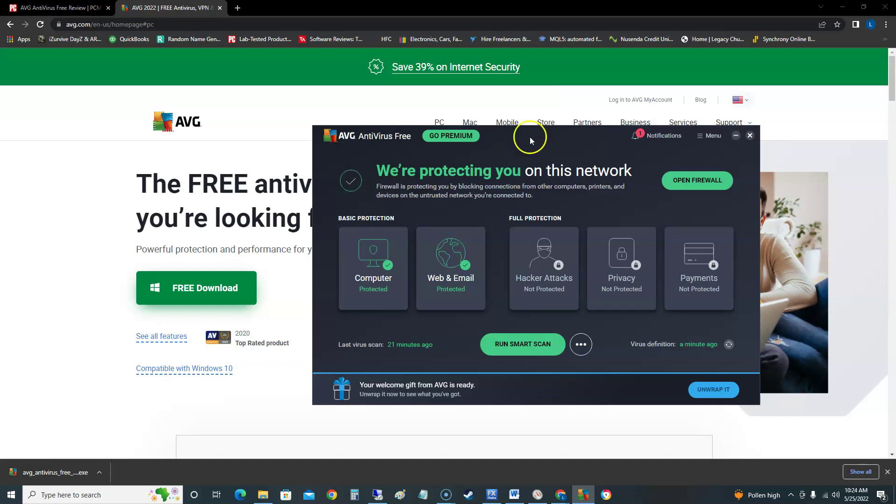
left_click(290, 110)
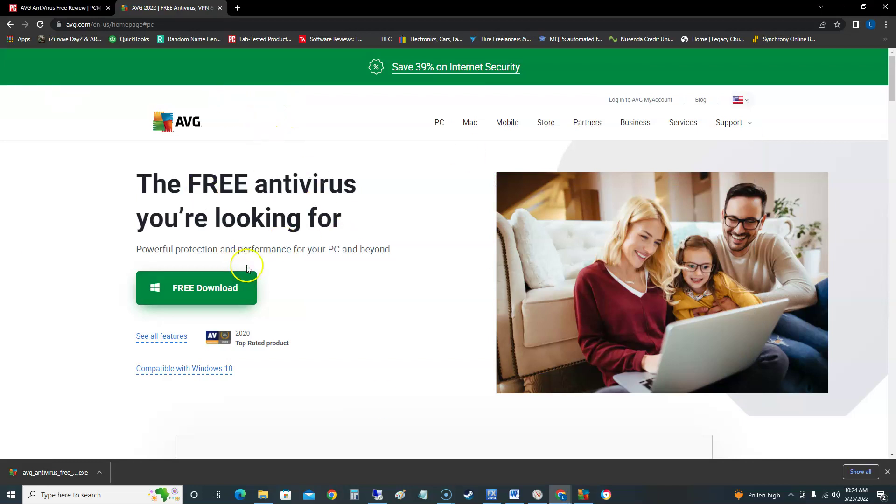
left_click(196, 292)
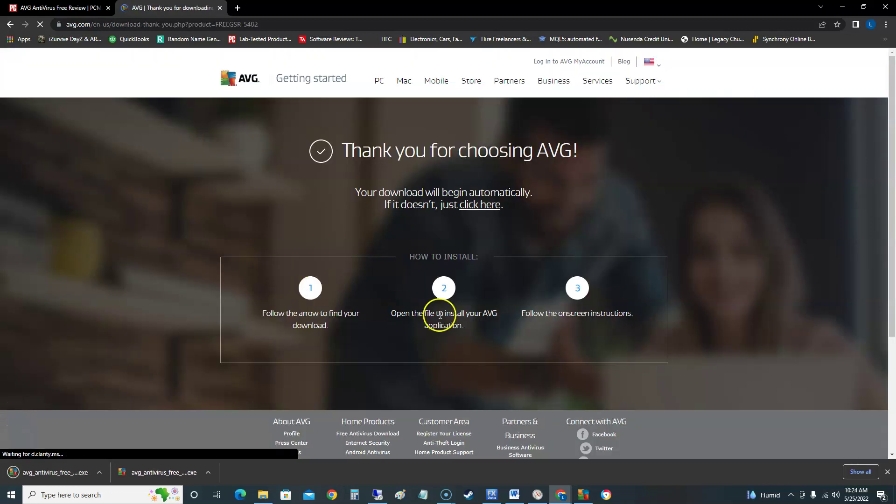
left_click(586, 495)
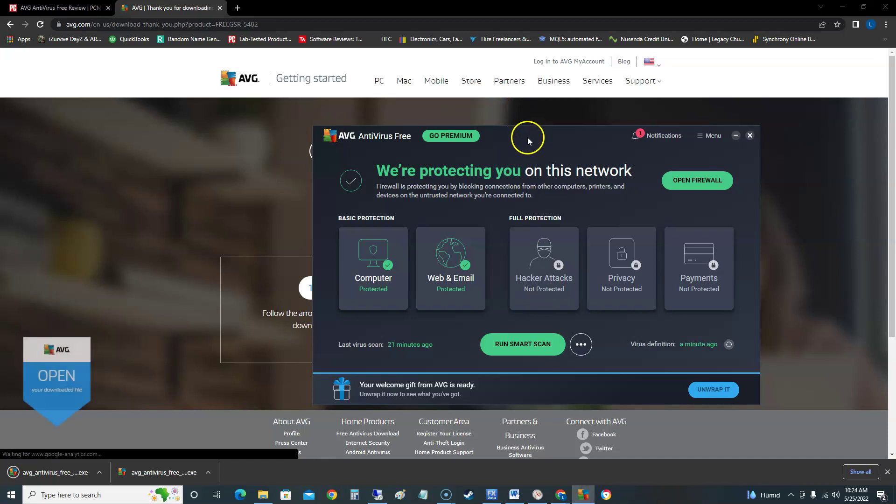
left_click_drag(527, 137, 560, 118)
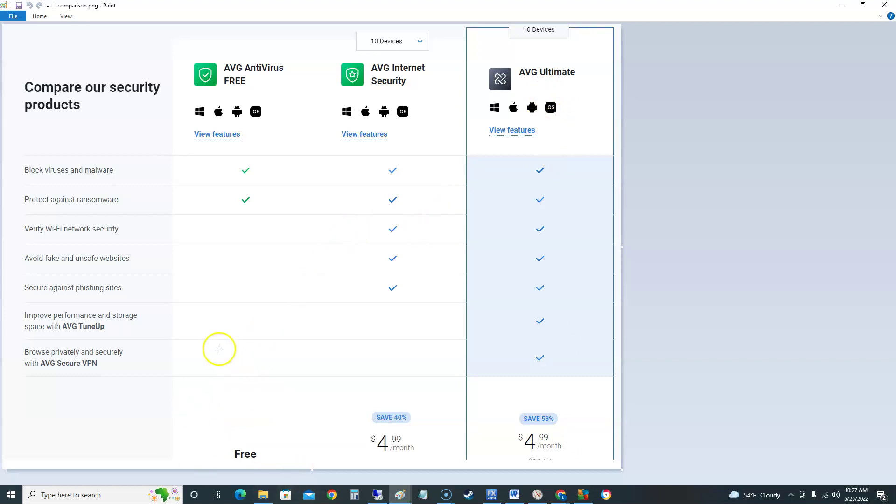
Bring the AVG main window over the image, move it up-left, and open Enhanced Firewall
left_click(583, 494)
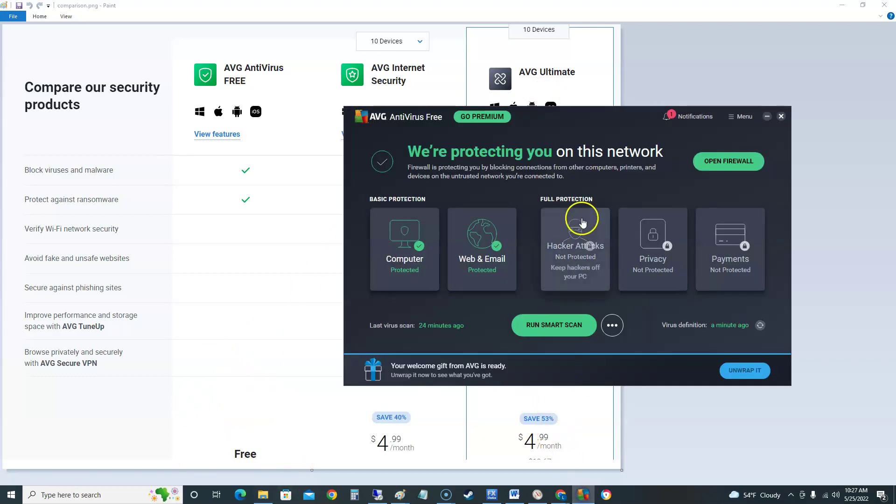
left_click_drag(569, 111, 474, 99)
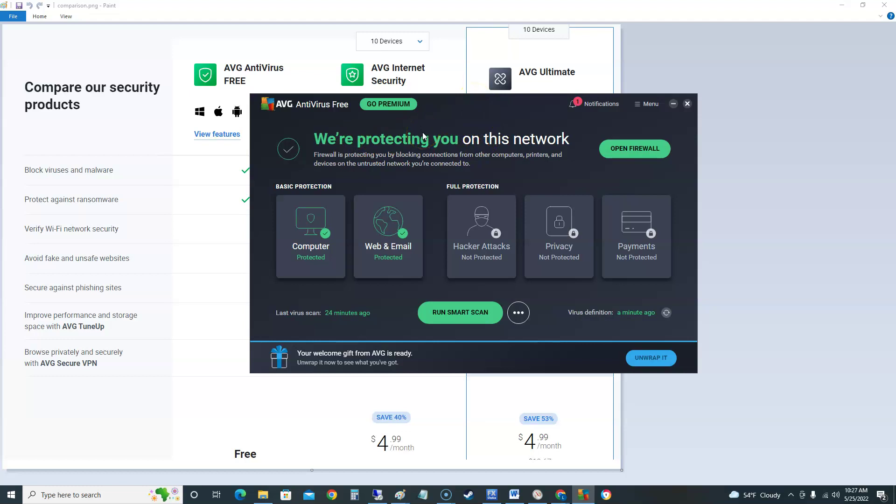
mouse_move(468, 107)
left_mouse_down()
mouse_move(449, 120)
mouse_move(460, 111)
left_mouse_up()
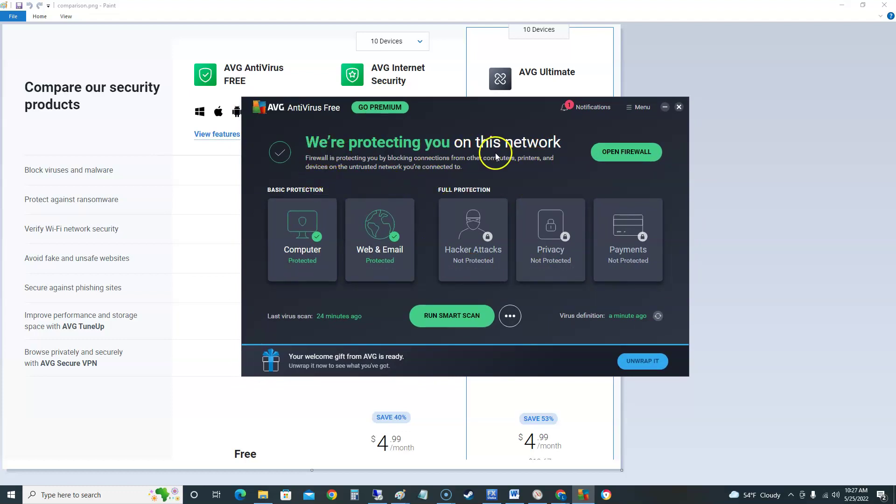
left_click(619, 154)
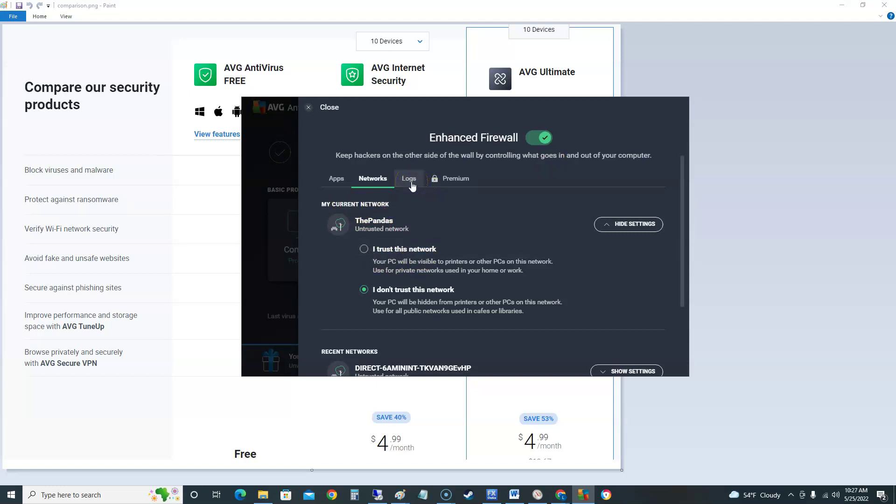
Browse the firewall's Apps list including inactive apps, then return to Paint's comparison.png
left_click(404, 186)
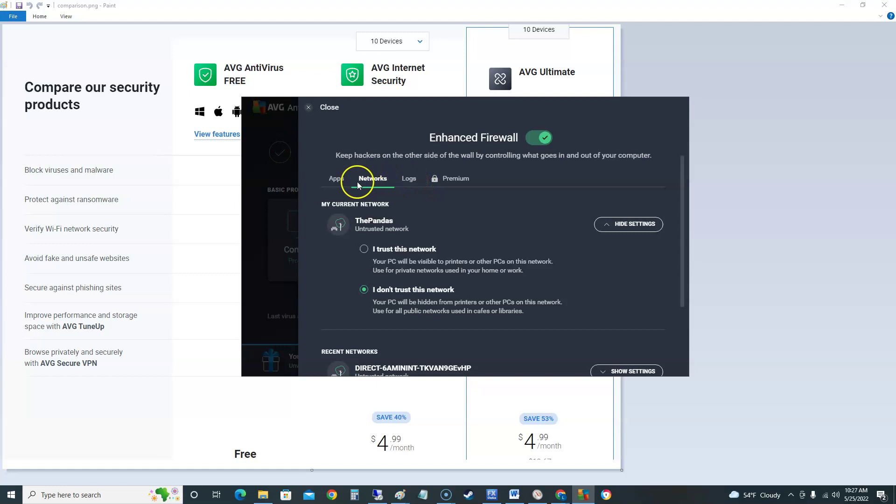
left_click(338, 181)
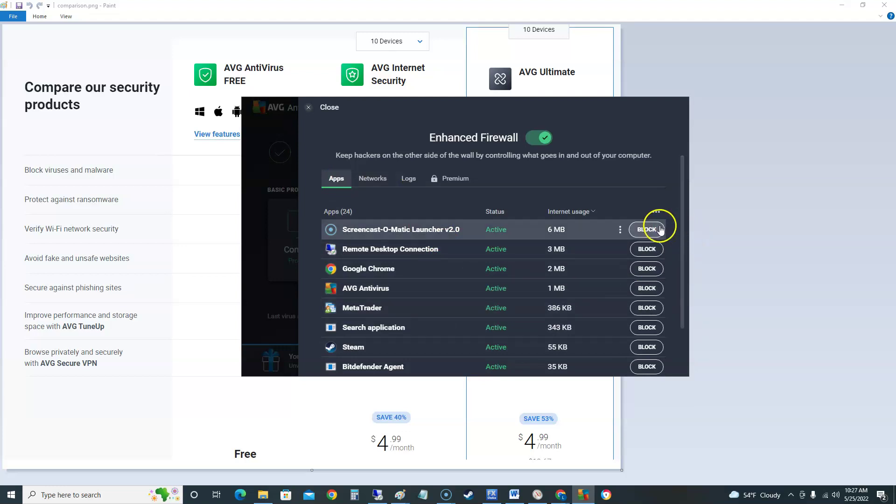
scroll(444, 292, "down", 2)
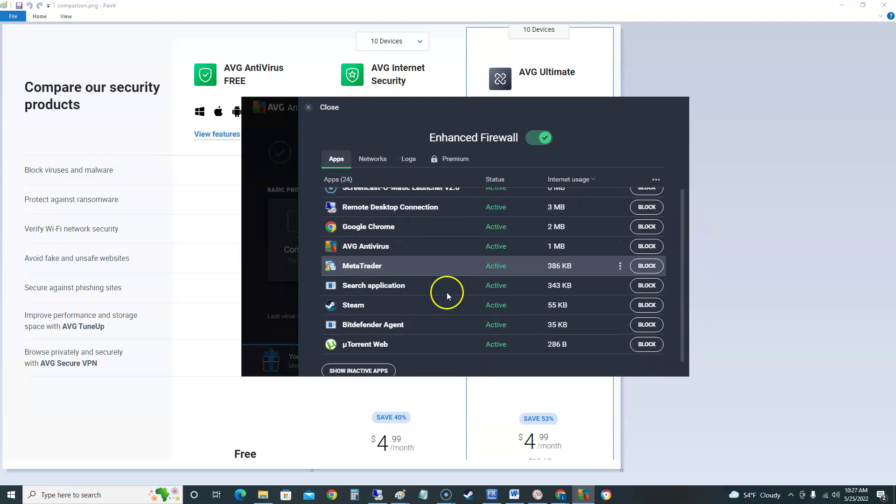
left_click(363, 367)
scroll(475, 352, "down", 2)
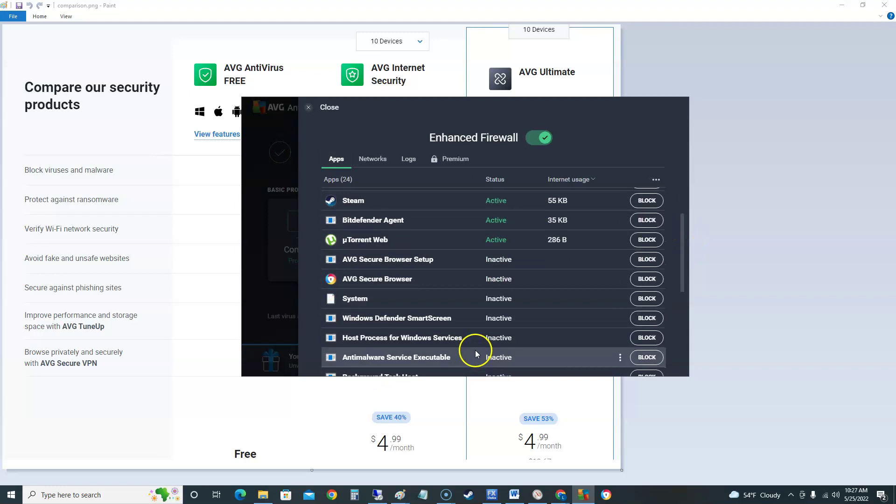
scroll(475, 350, "up", 5)
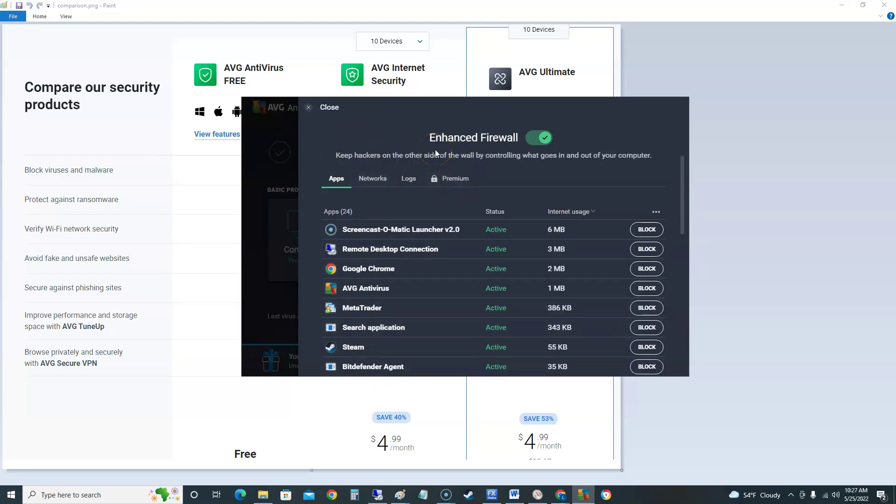
left_click(204, 394)
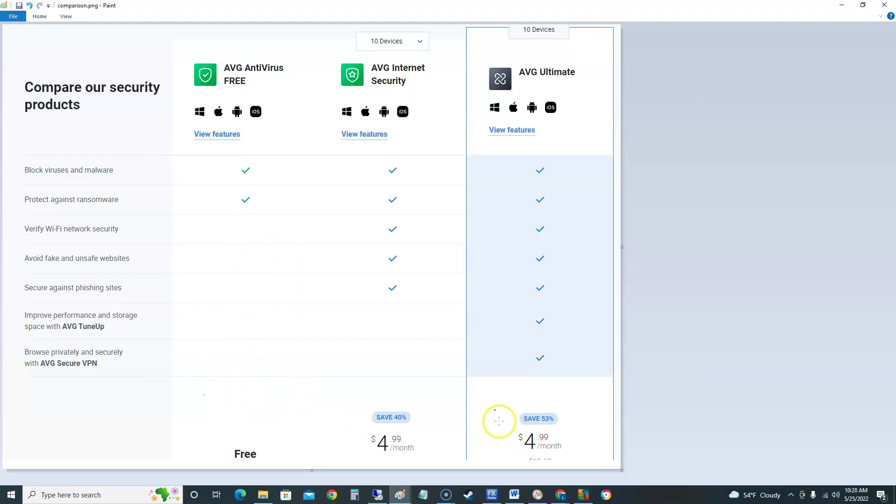
Bring the AVG window in front of Paint and close the Enhanced Firewall panel
left_click(583, 494)
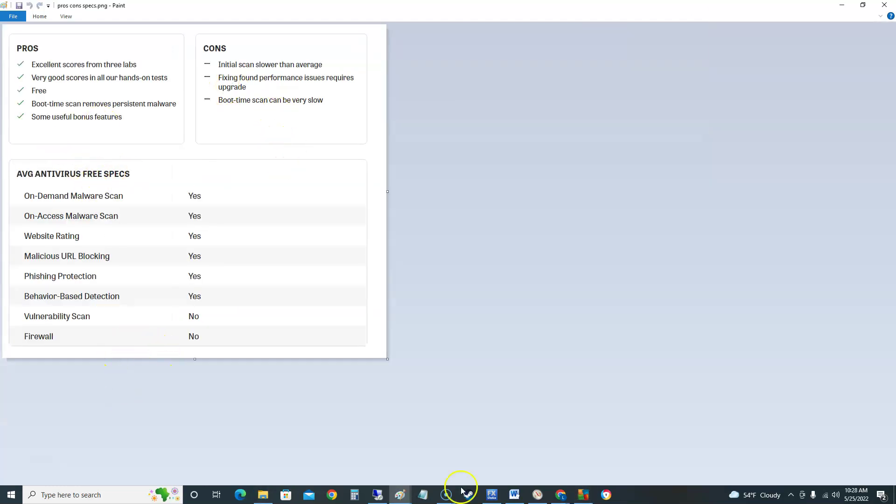
left_click(584, 494)
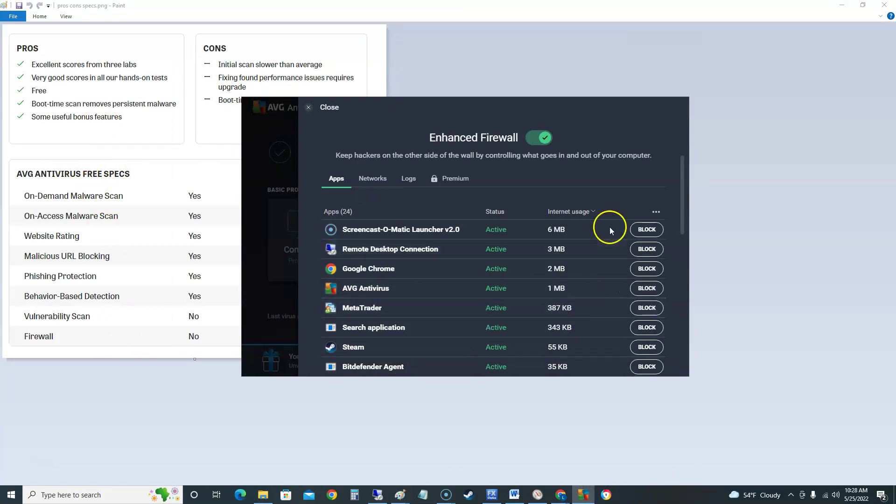
left_click(320, 112)
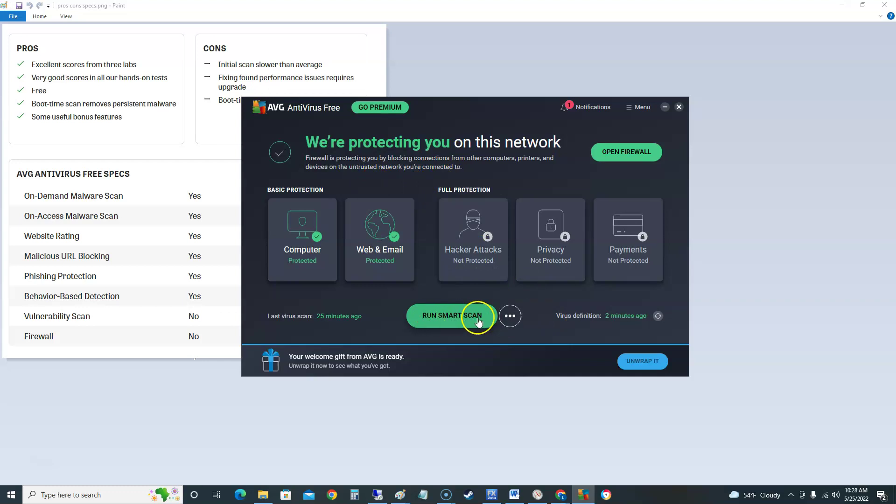
Show the Other Scans menu listing Deep, File or Folder, Boot-time, USB/DVD and Performance scans
left_click(510, 316)
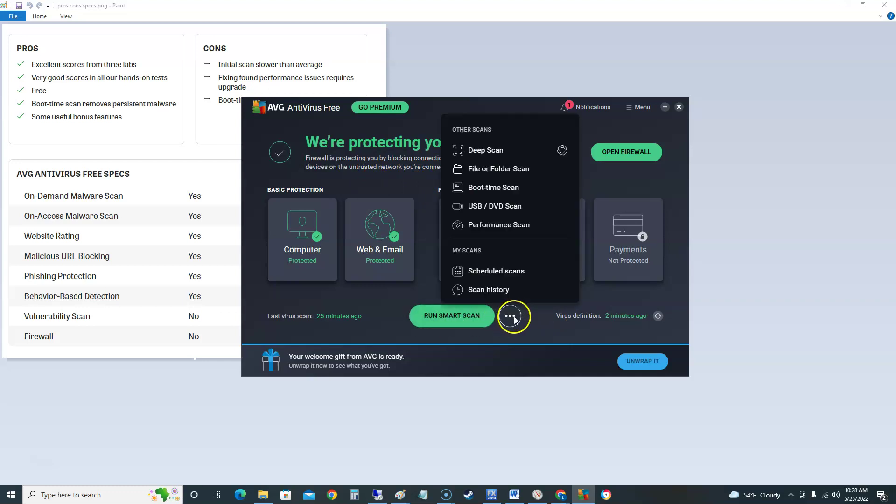
left_click(506, 169)
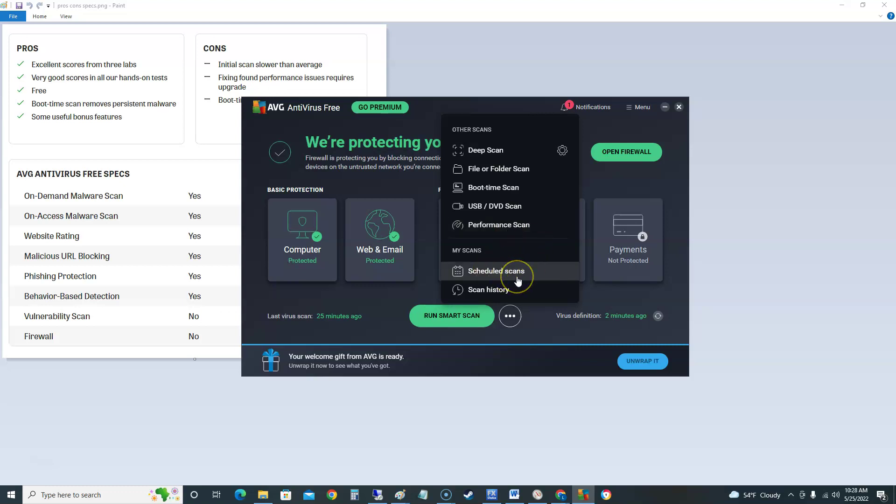
Start a new custom scheduled scan with Deep Scan type and Monthly frequency
left_click(490, 270)
left_click(462, 181)
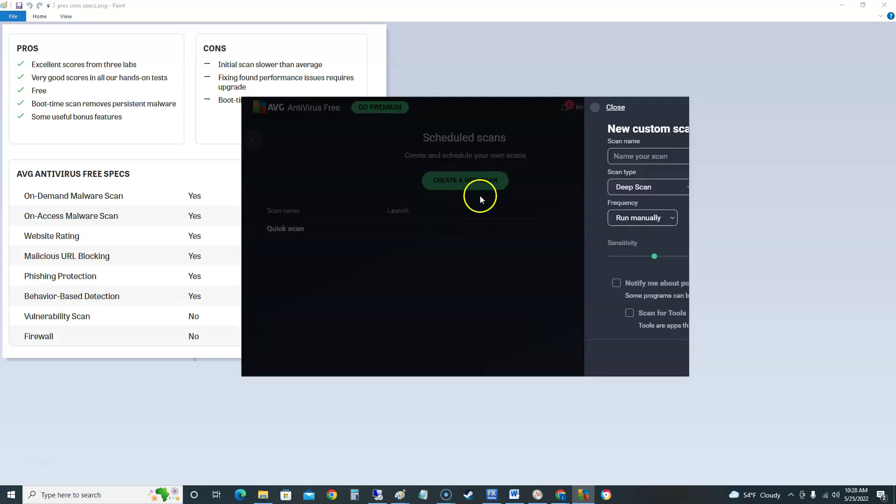
left_click(367, 157)
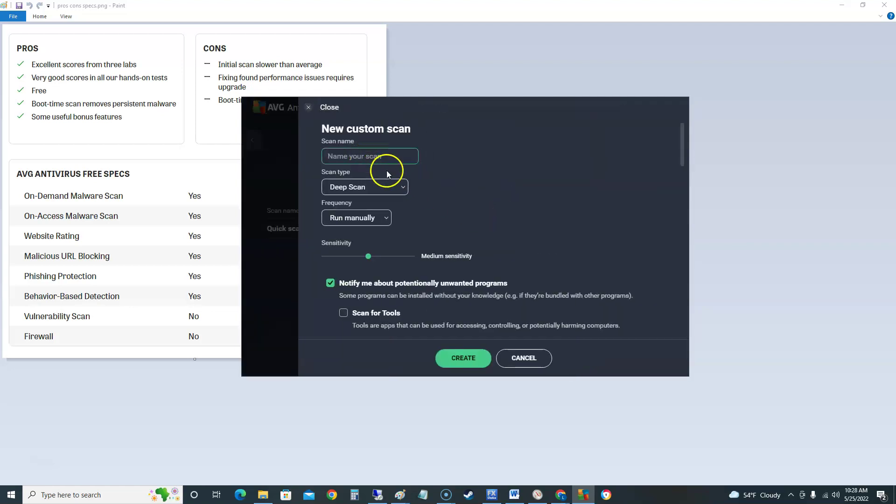
left_click(396, 186)
left_click(361, 195)
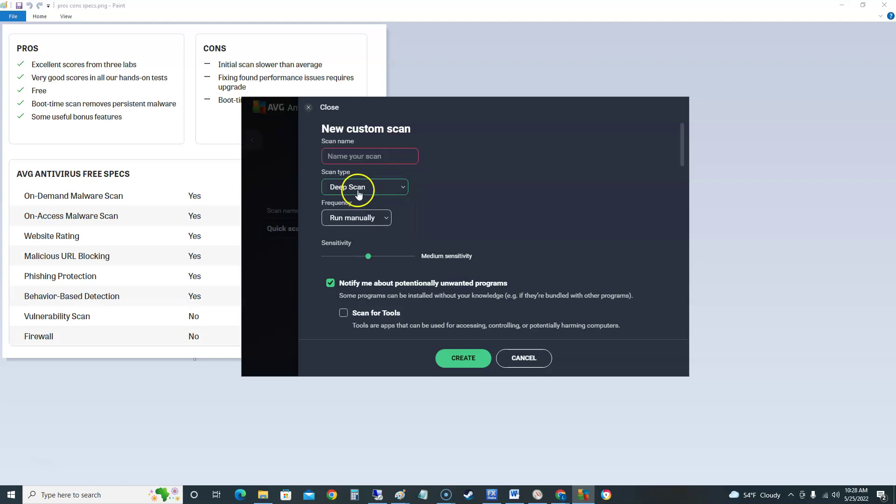
left_click(383, 218)
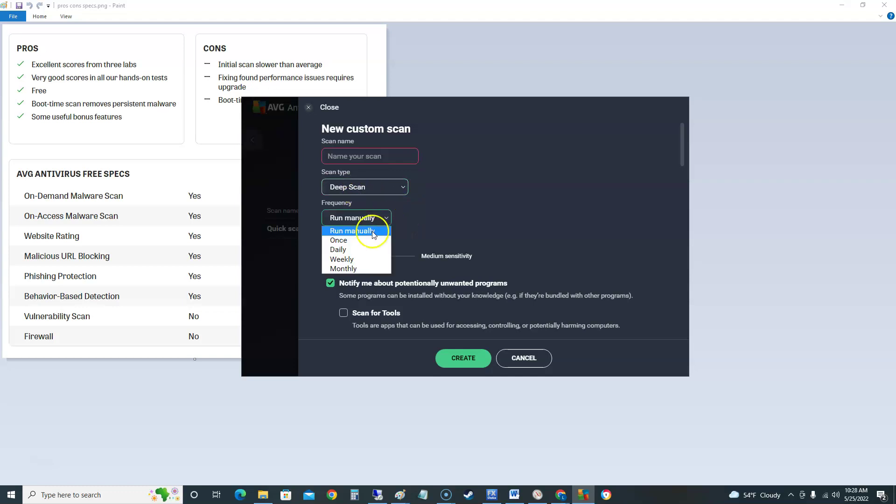
left_click(359, 267)
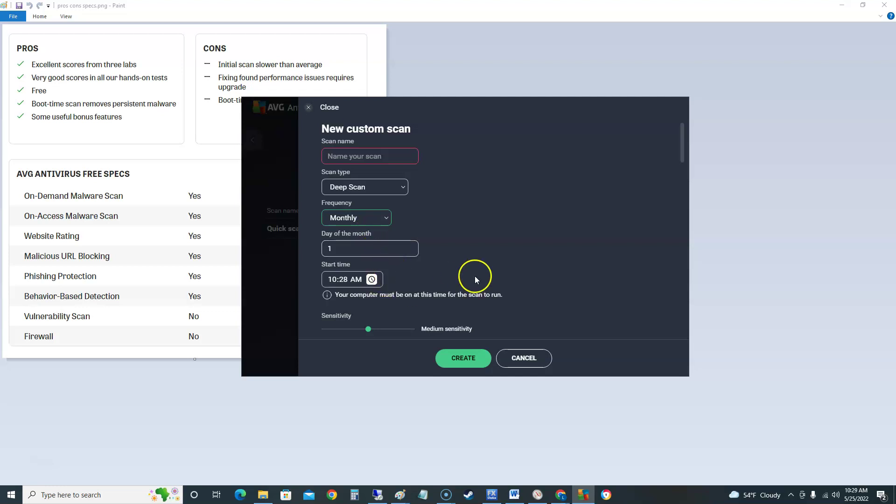
Raise the scan sensitivity to High and turn off PUP notifications
scroll(474, 275, "down", 2)
left_click(414, 236)
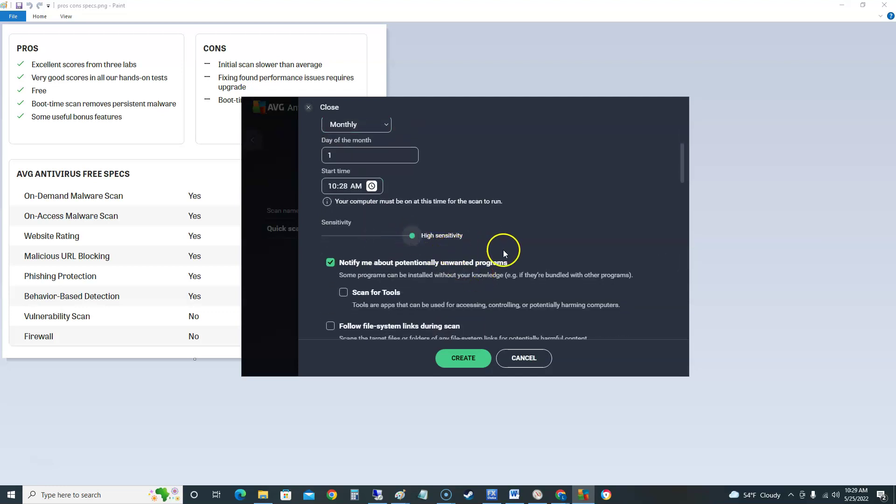
scroll(503, 254, "down", 1)
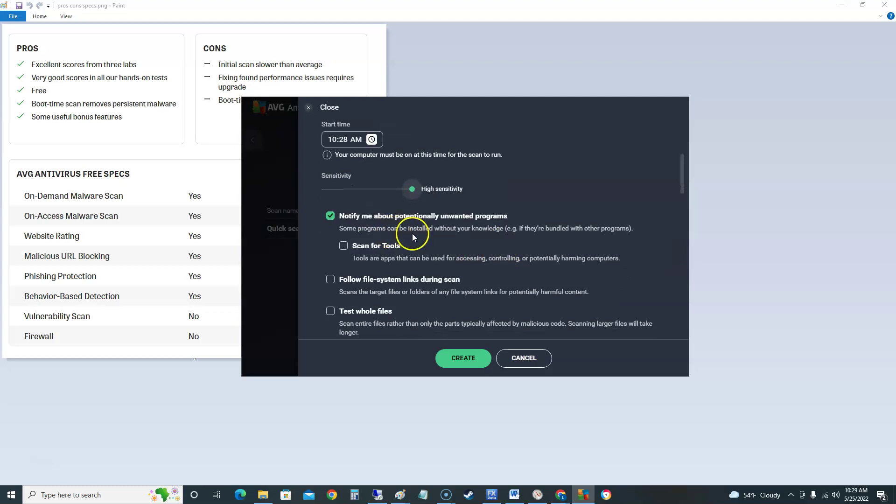
scroll(412, 233, "down", 2)
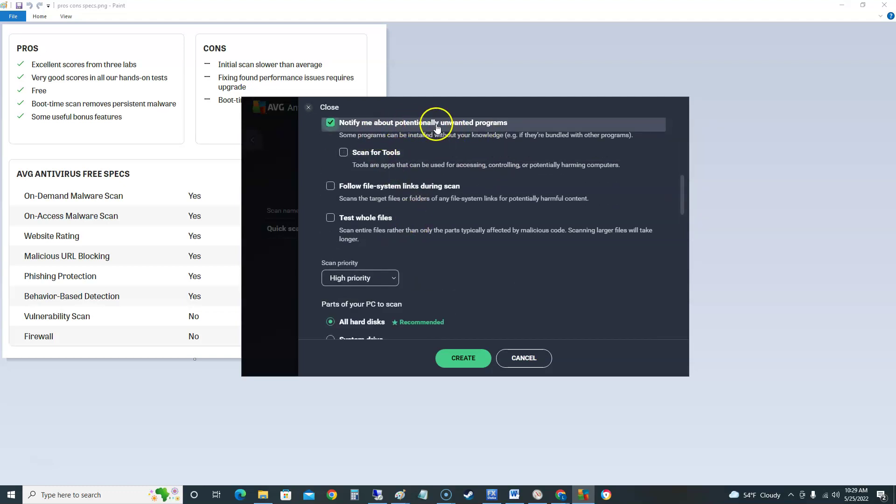
scroll(446, 133, "up", 1)
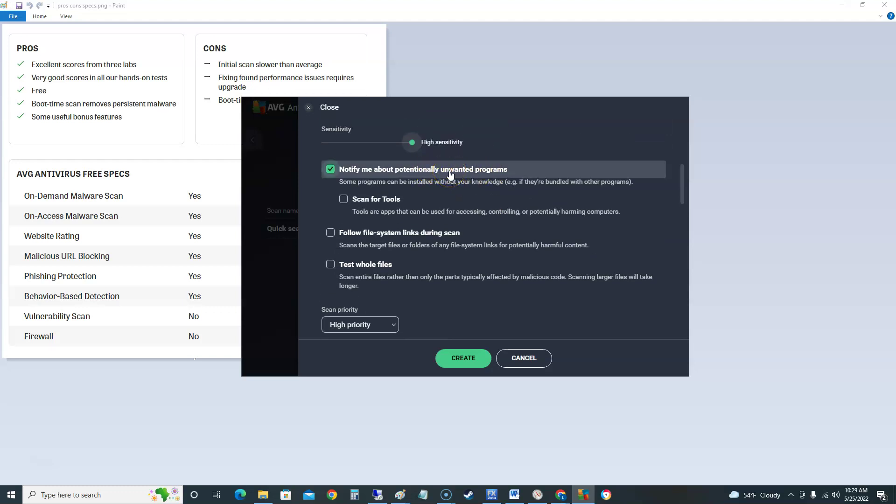
left_click(330, 169)
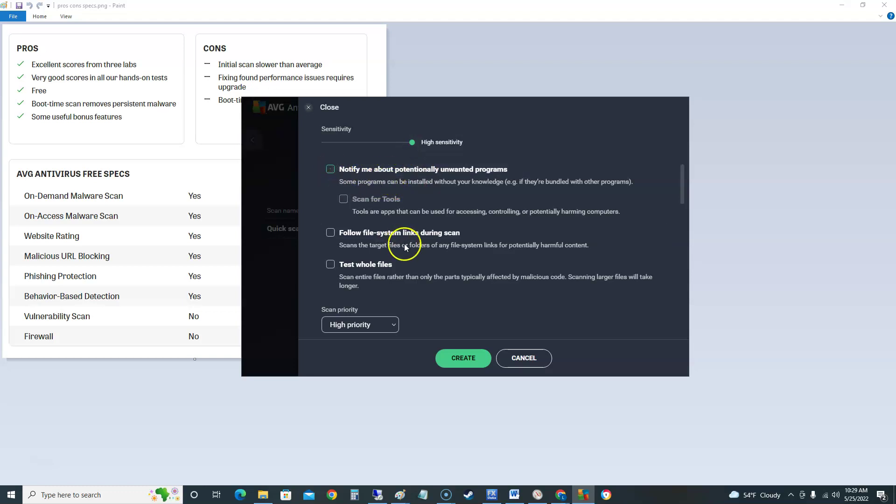
Review the rest of the form, cancel the custom scan, and return to the dashboard
scroll(410, 244, "down", 1)
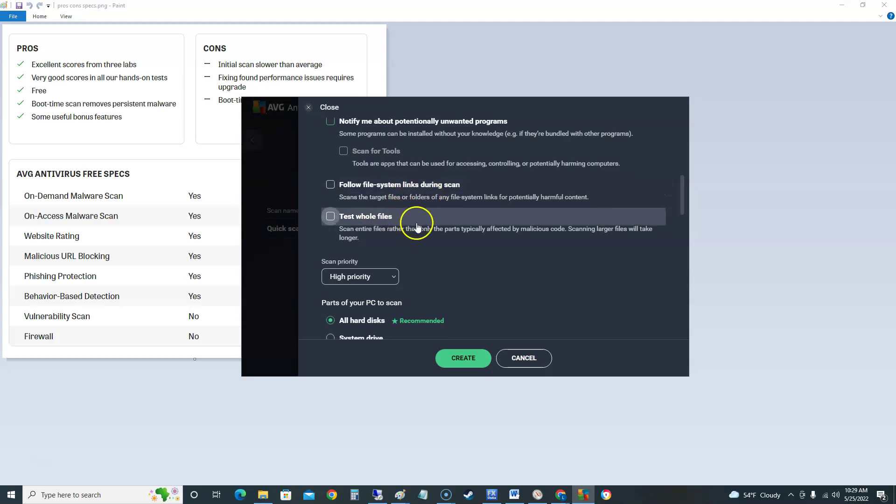
scroll(410, 224, "down", 4)
scroll(425, 246, "down", 6)
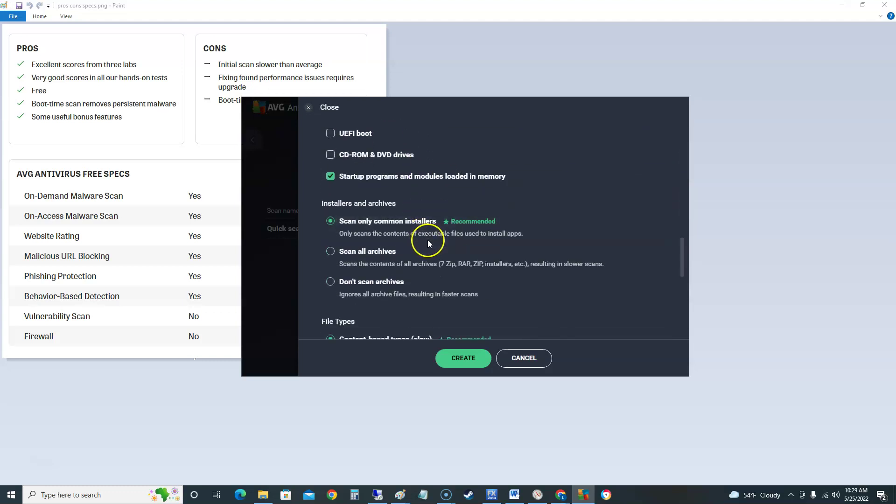
scroll(420, 271, "up", 12)
scroll(418, 279, "up", 4)
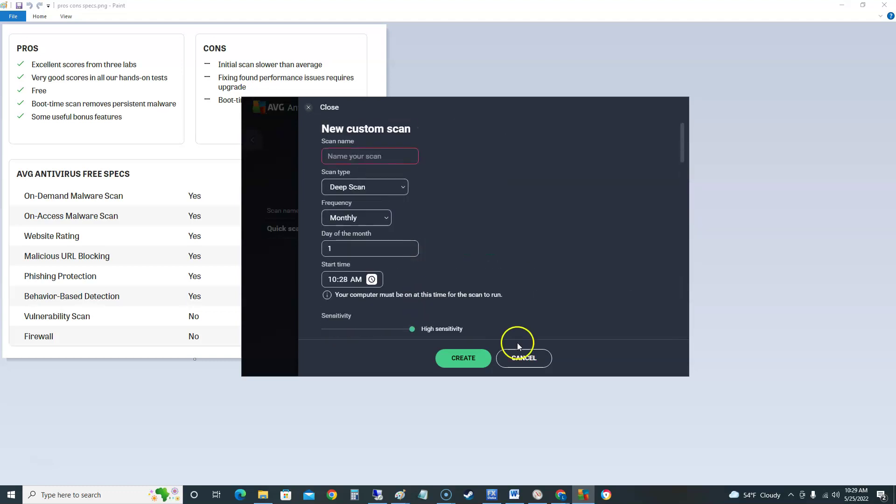
left_click(523, 356)
left_click(253, 144)
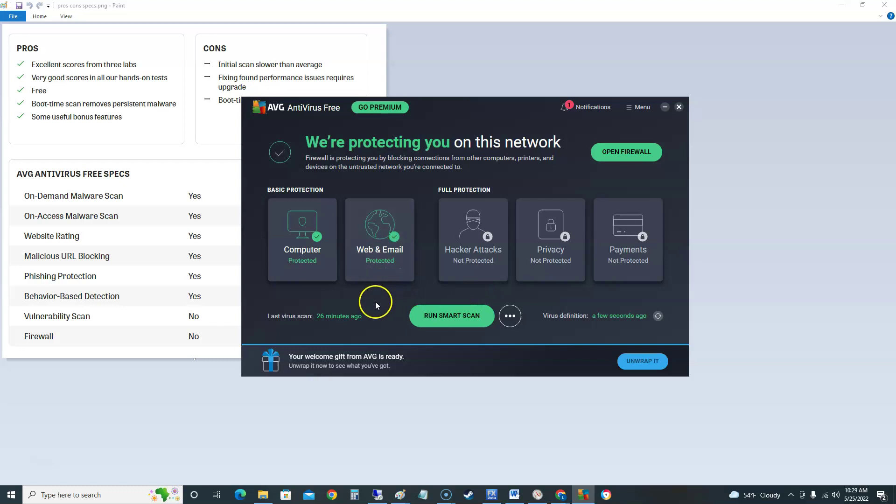
On the Computer page, open Ransomware Protection's folder list, select all 12 folders, then close it
left_click(302, 229)
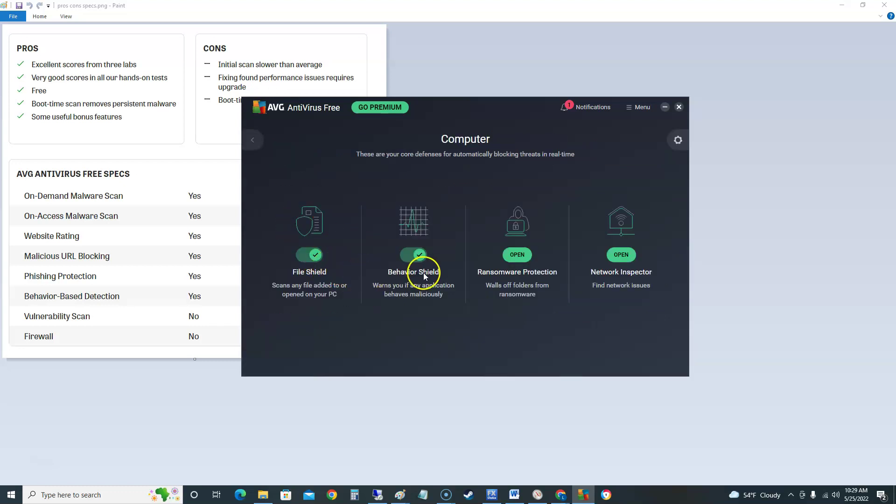
left_click(519, 255)
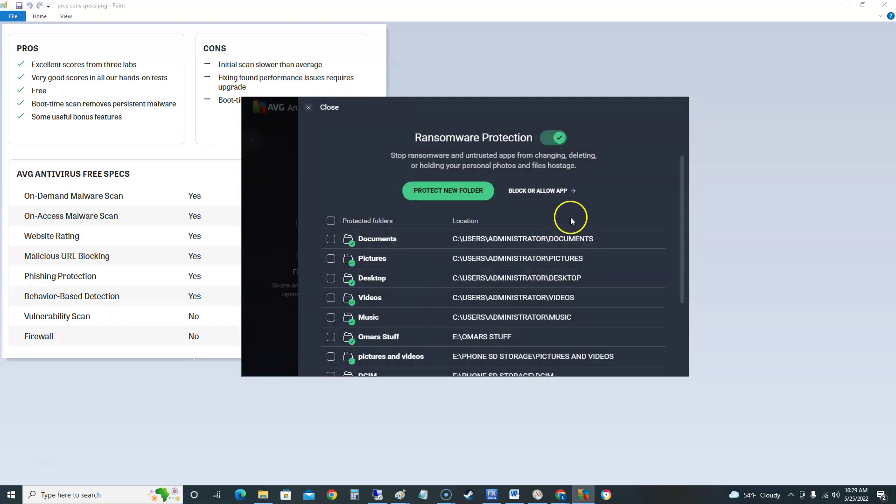
scroll(570, 217, "down", 1)
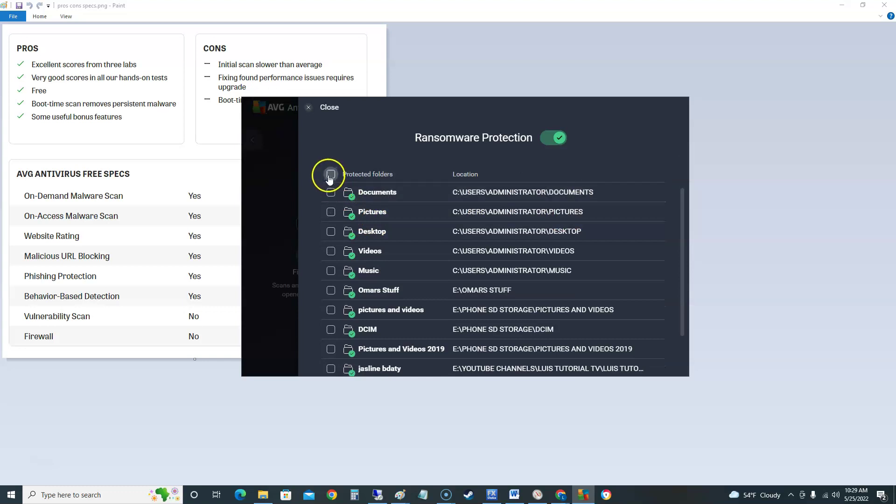
left_click(330, 175)
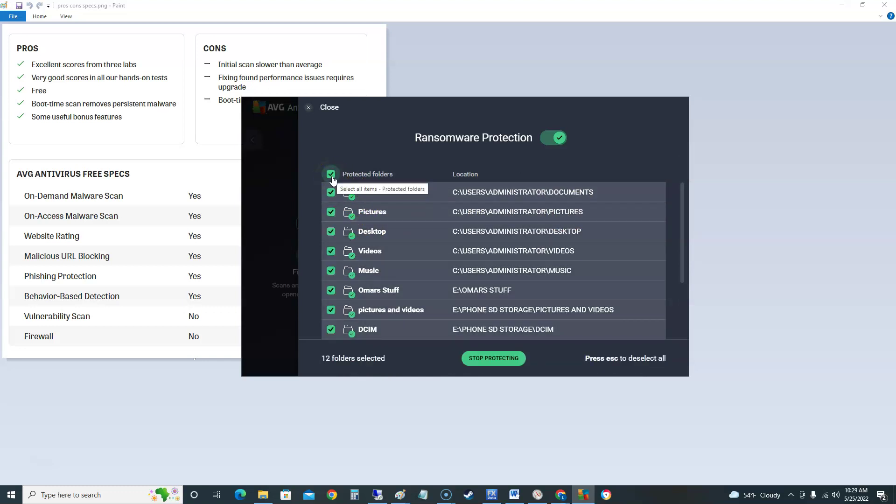
left_click(310, 107)
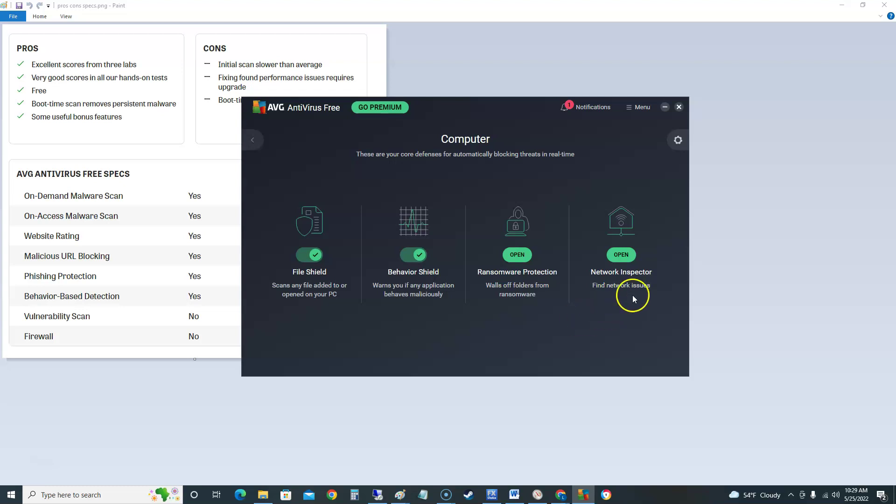
Run a Network Inspector scan as a Home network, then close it and go back to the dashboard
left_click(621, 254)
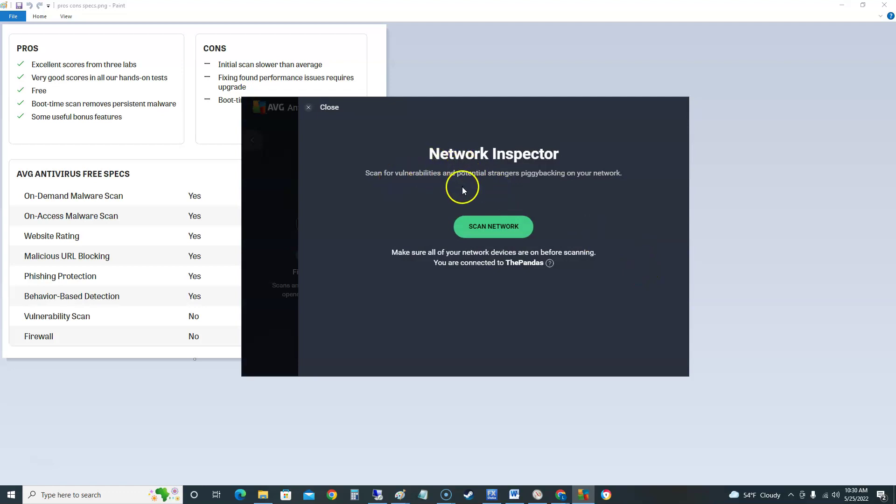
left_click(516, 227)
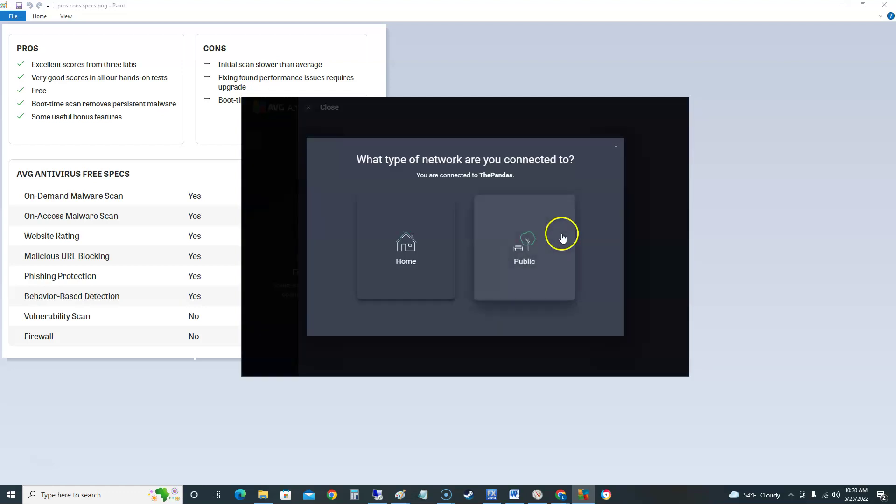
left_click(409, 253)
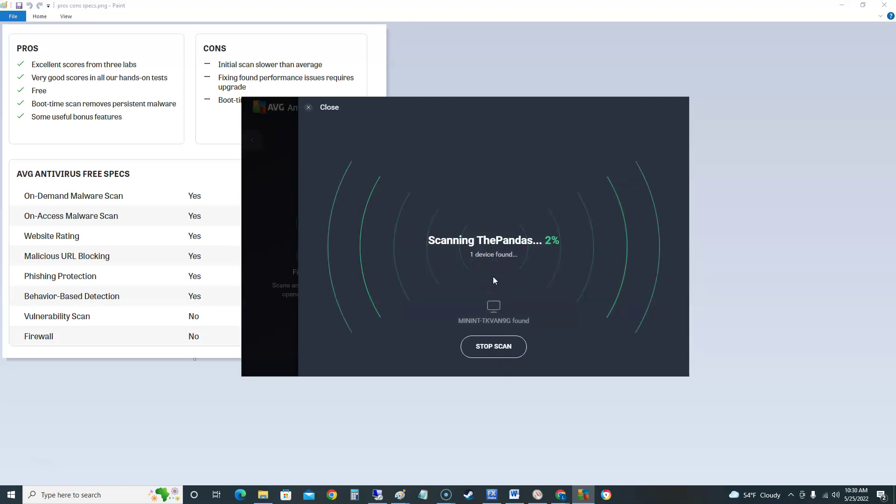
left_click(281, 221)
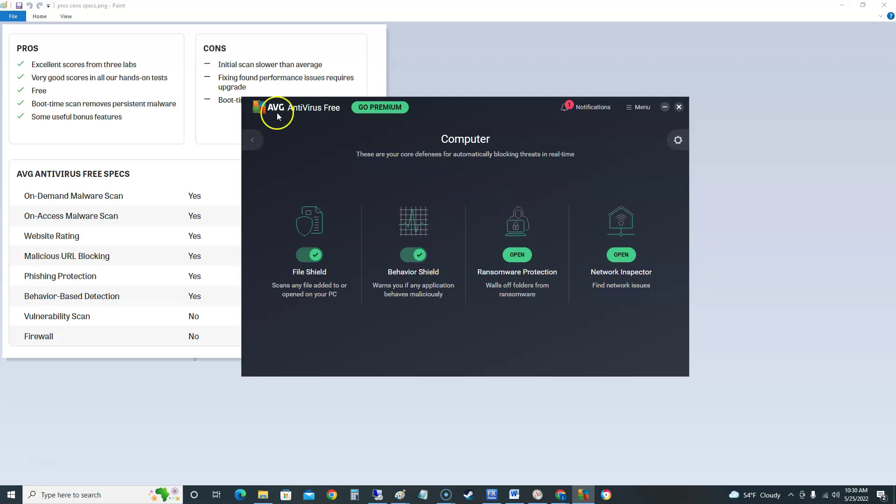
left_click(261, 139)
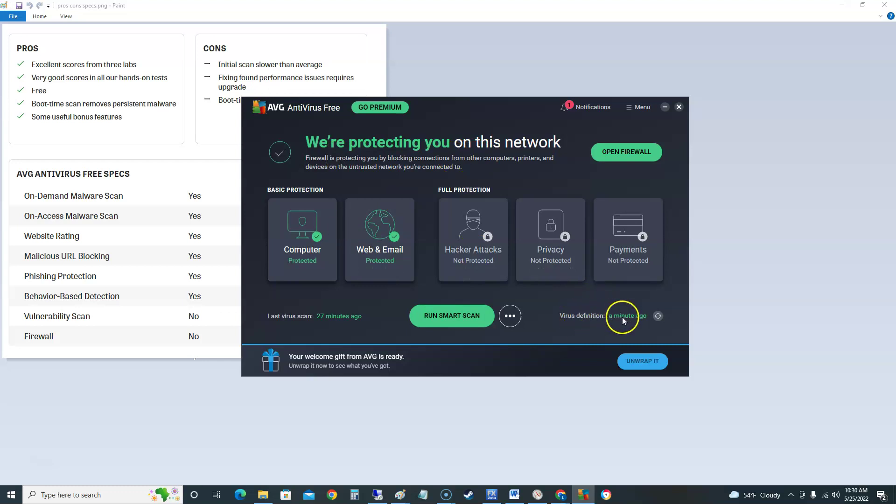
Update virus definitions, then view the Notifications, User interface and Update settings
left_click(657, 317)
left_click(494, 184)
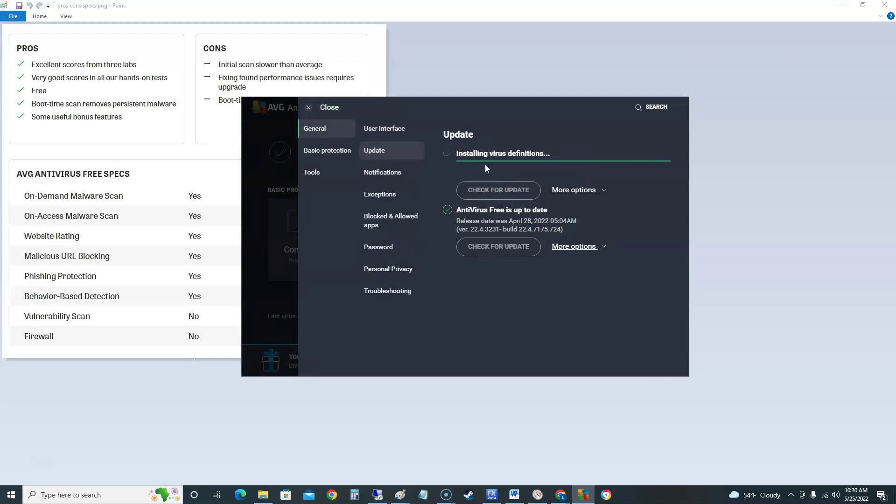
left_click(491, 190)
left_click(376, 173)
left_click(376, 135)
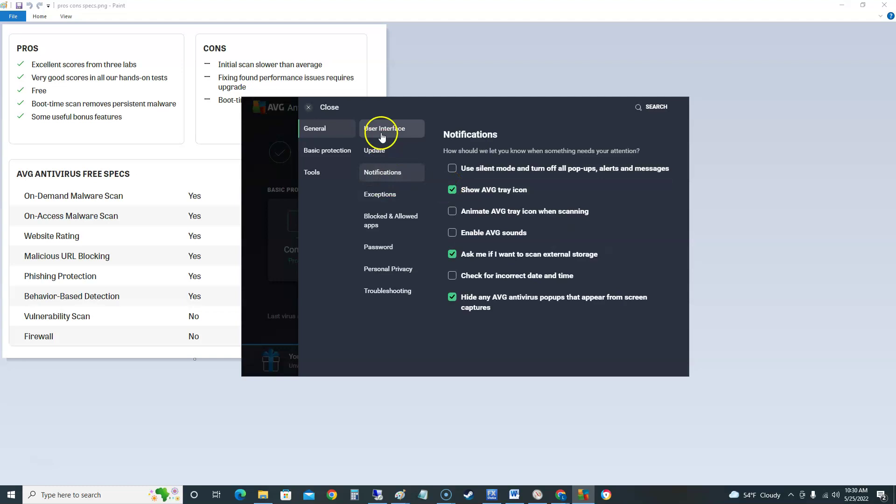
left_click(413, 154)
left_click(403, 173)
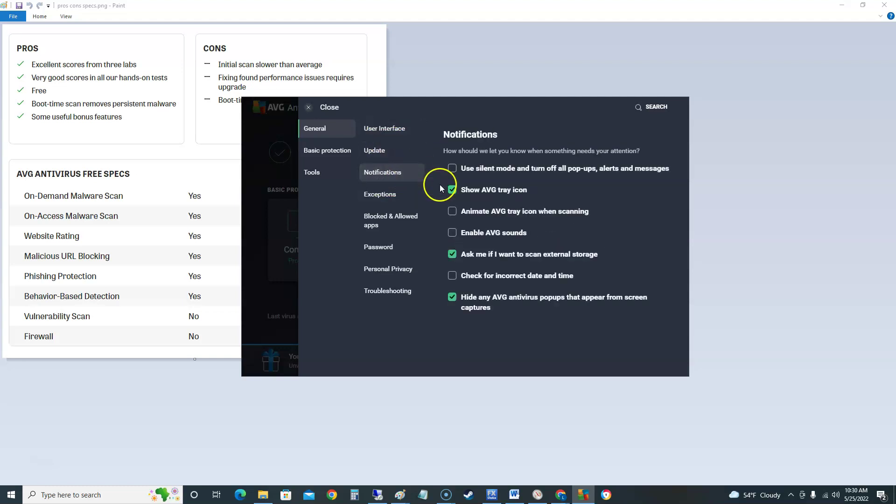
View the Exceptions, Blocked & allowed apps, Password, Personal privacy and Troubleshooting settings
left_click(391, 193)
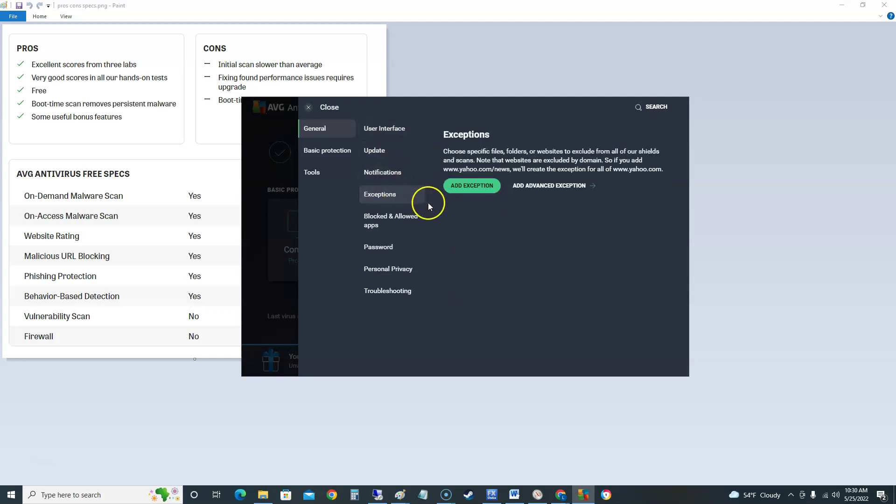
left_click(393, 228)
left_click(409, 243)
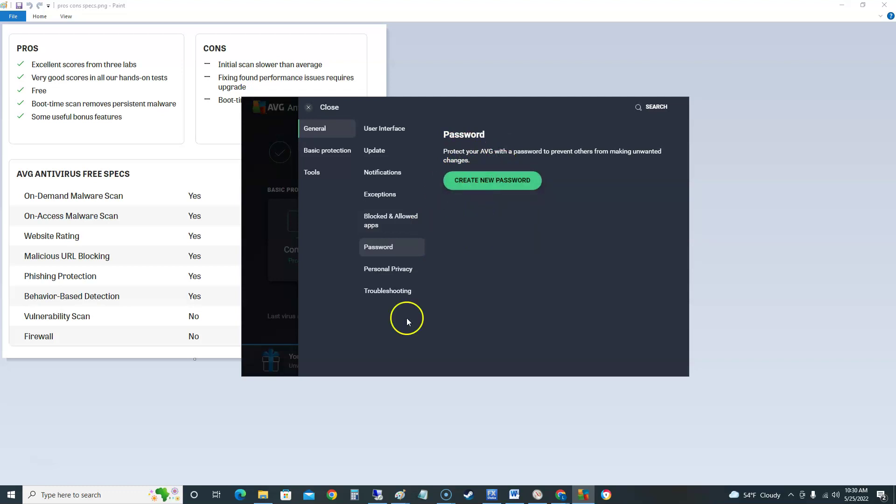
left_click(391, 277)
scroll(518, 247, "down", 1)
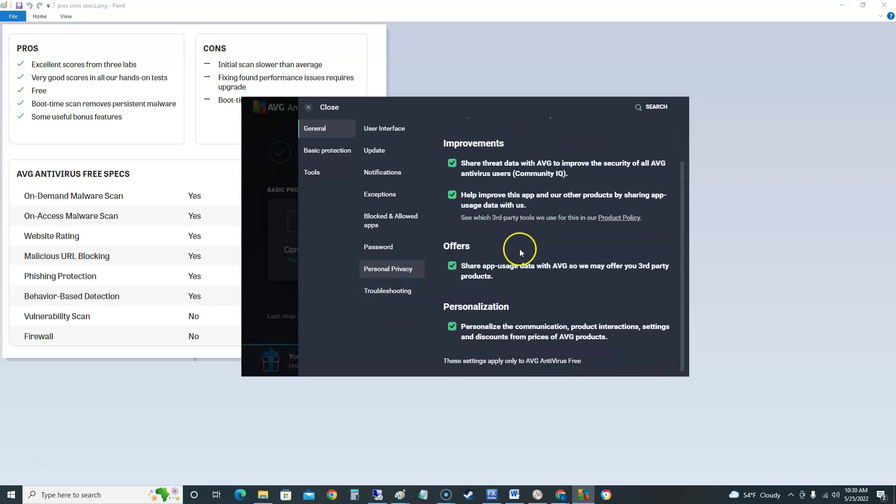
left_click(386, 284)
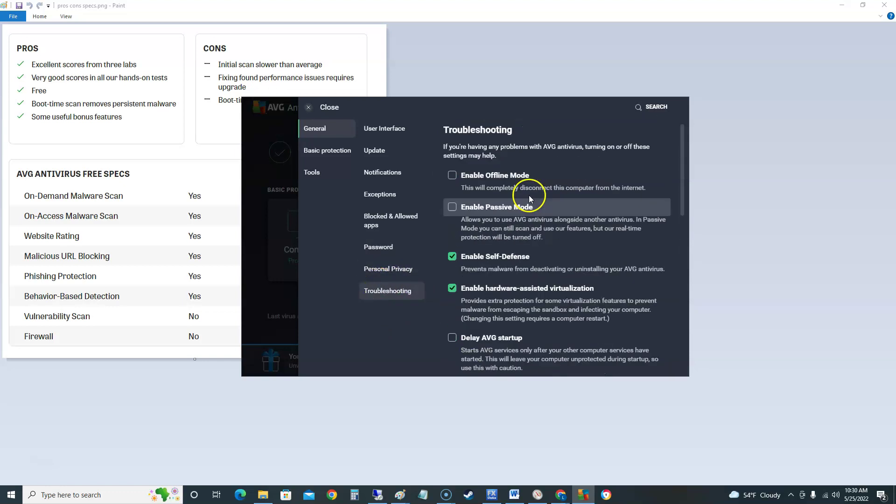
Check Basic protection detections and Tools' Do Not Disturb Mode, then close settings
left_click(341, 159)
scroll(566, 219, "down", 4)
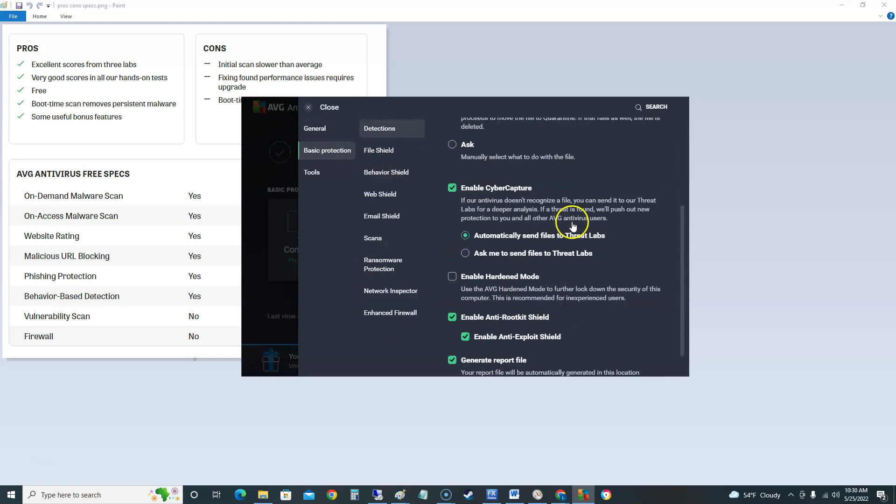
scroll(569, 227, "up", 4)
left_click(312, 172)
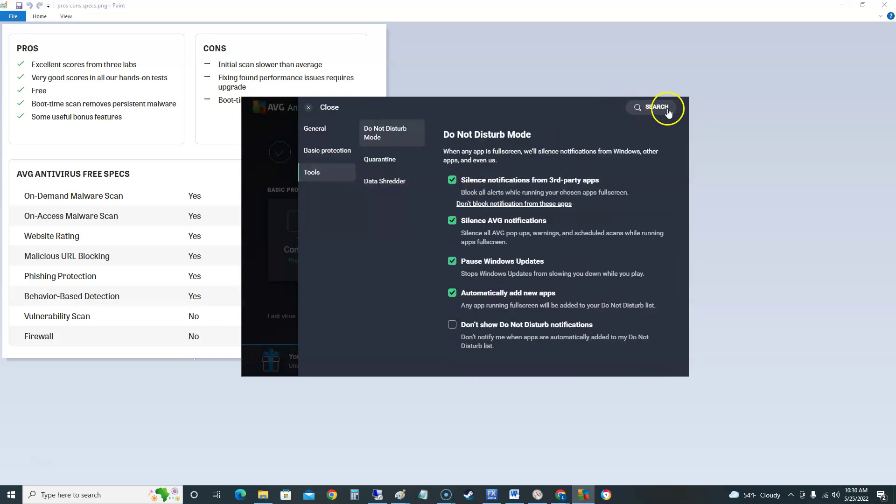
left_click(309, 108)
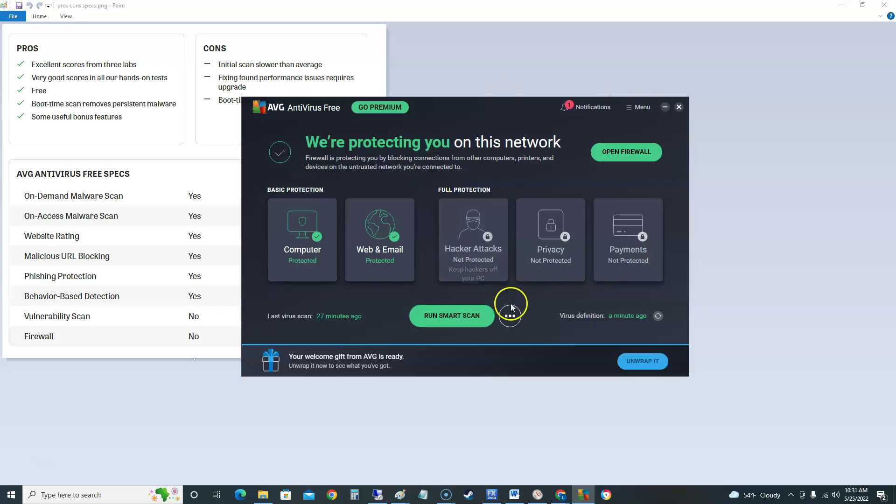
Run a Deep Scan set to shut down the computer afterward, leaving it running on the dashboard
left_click(512, 316)
left_click(491, 149)
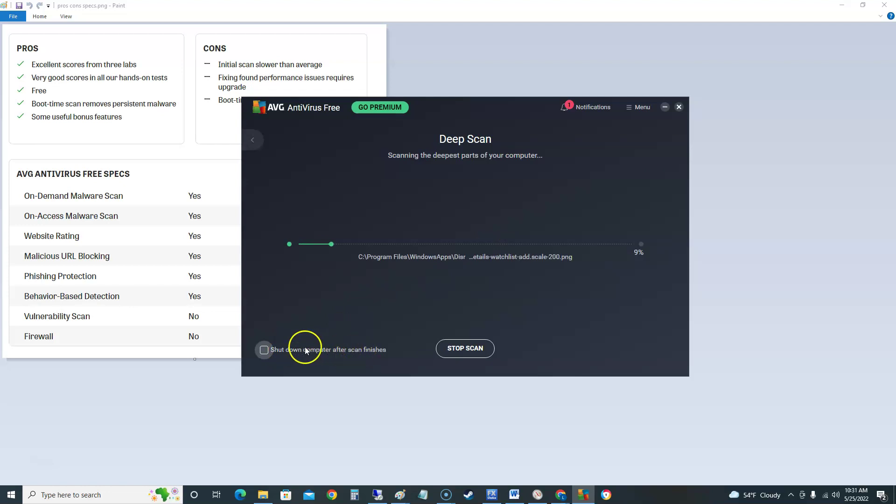
left_click(340, 350)
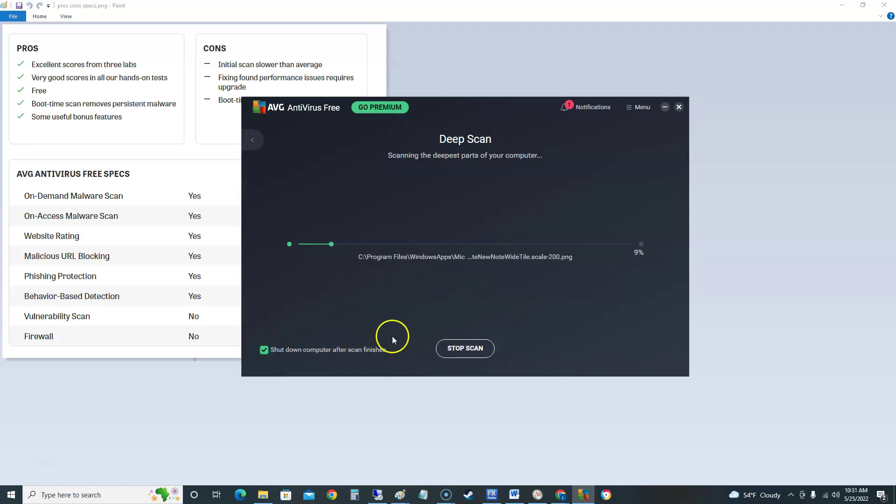
left_click(252, 139)
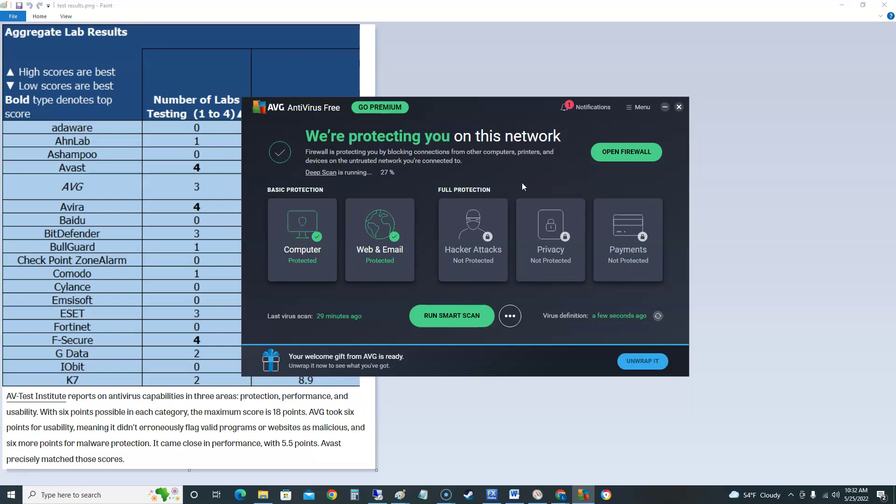
left_click(379, 233)
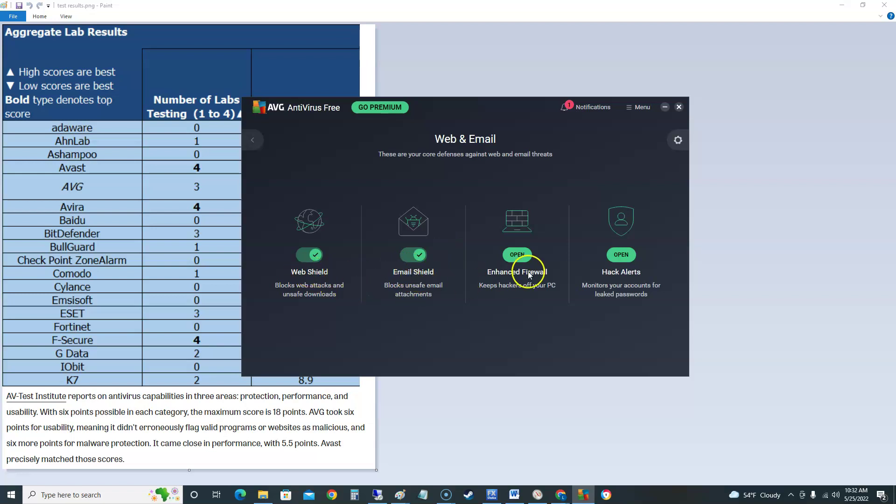
left_click(526, 256)
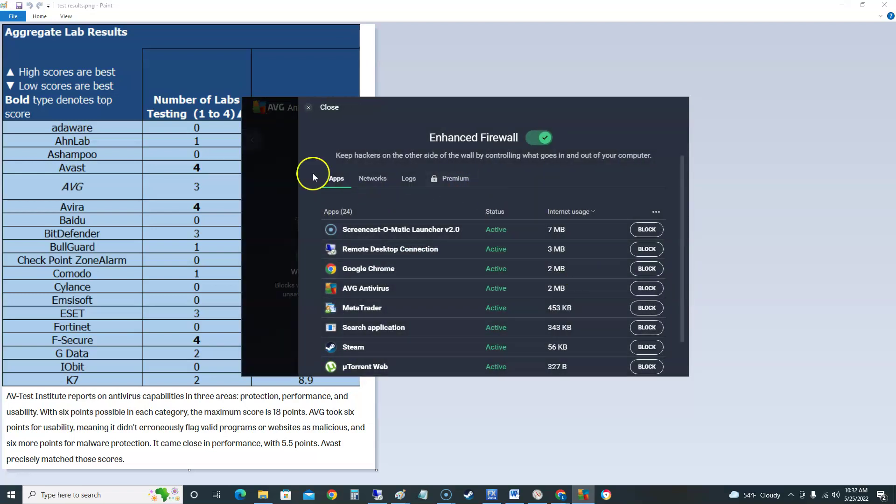
left_click(313, 115)
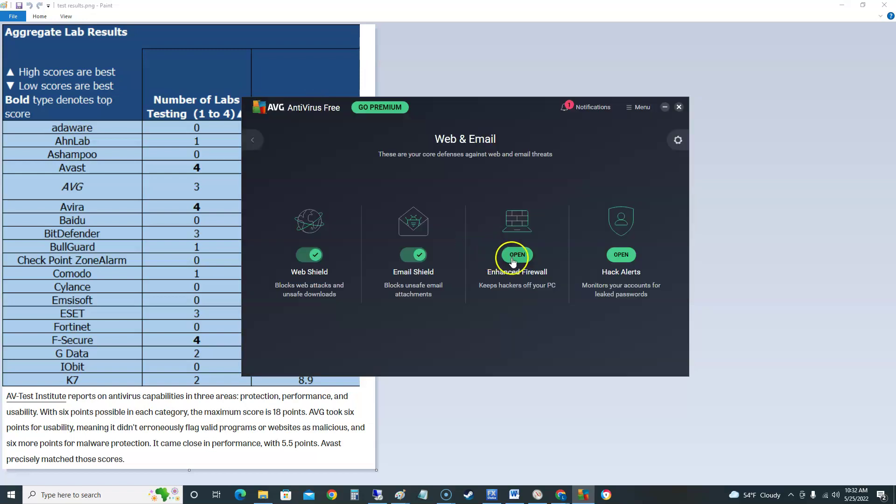
left_click(621, 255)
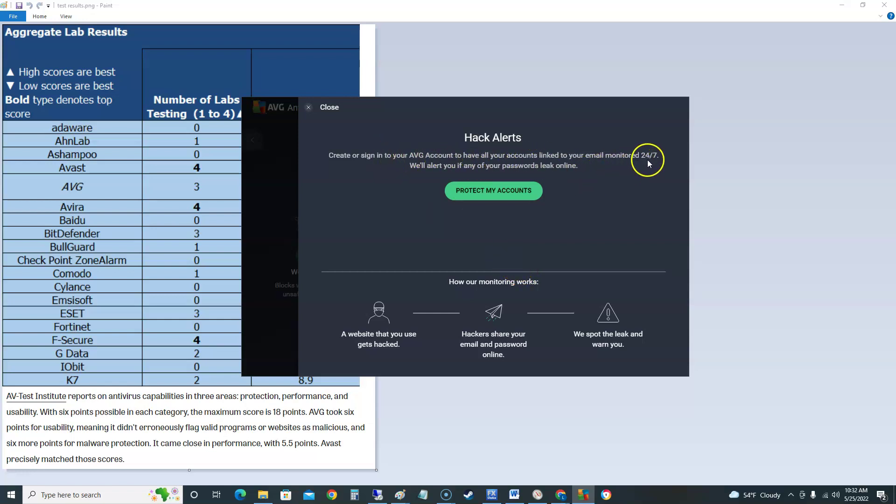
left_click(306, 107)
Return to the dashboard, slide the AVG window right to reveal Aggregate Scores, then back over the table
left_click(249, 141)
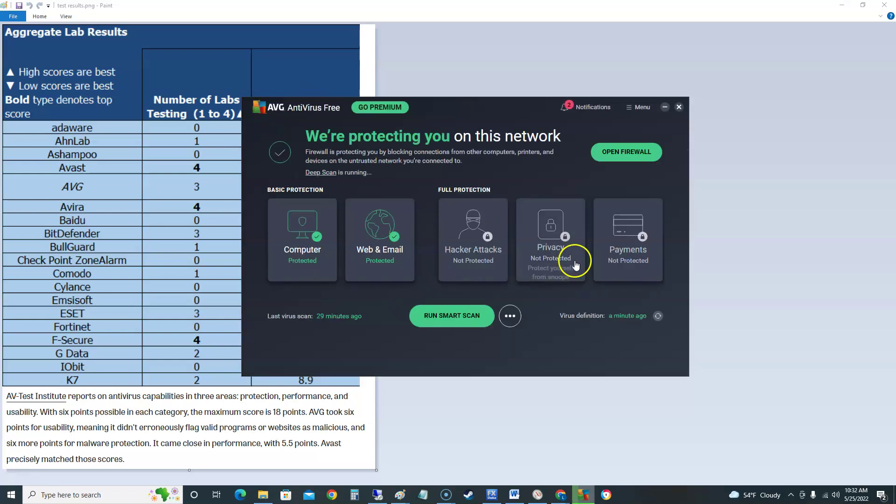
mouse_move(474, 108)
left_mouse_down()
mouse_move(453, 108)
mouse_move(466, 112)
left_mouse_up()
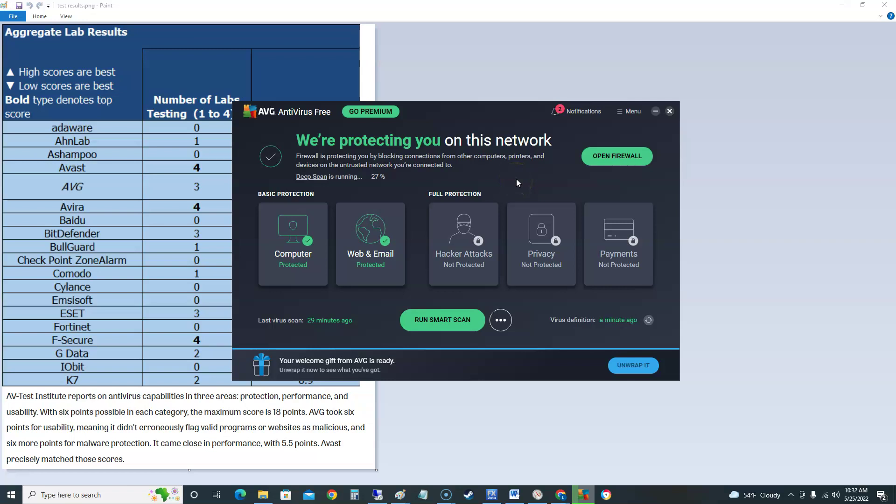
left_click_drag(444, 114, 571, 86)
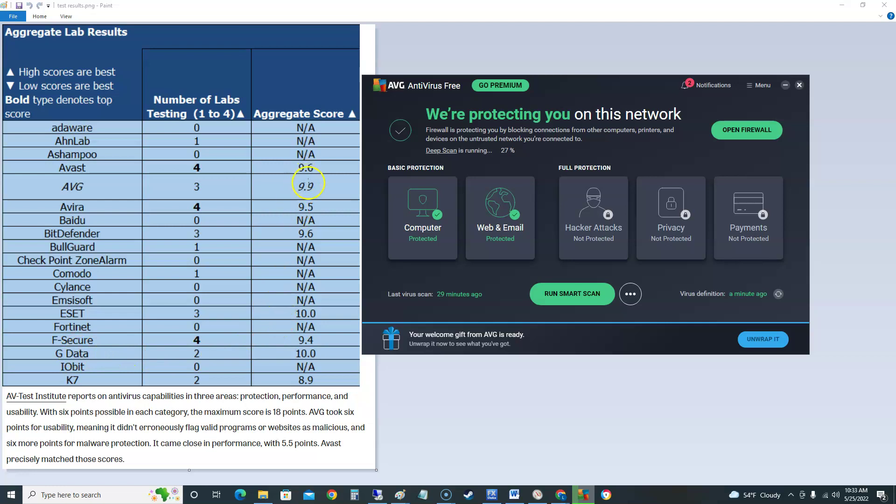
mouse_move(562, 85)
left_mouse_down()
mouse_move(408, 95)
mouse_move(408, 107)
left_mouse_up()
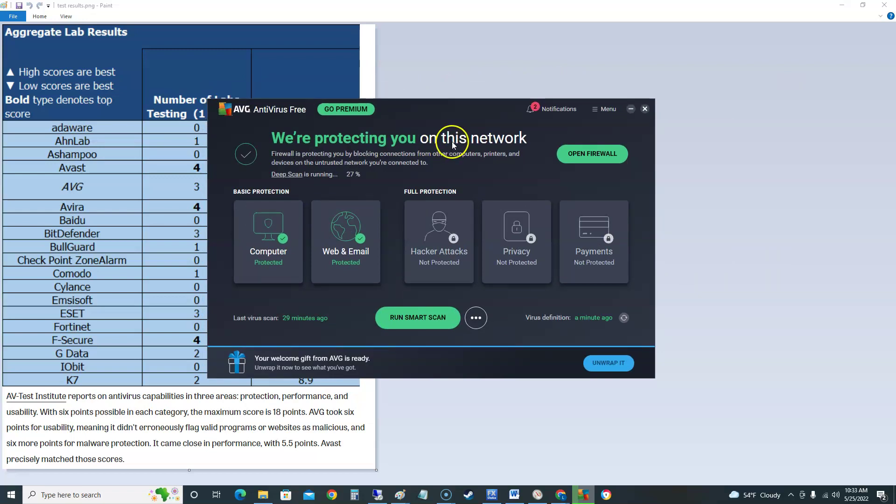
left_click_drag(404, 108, 391, 94)
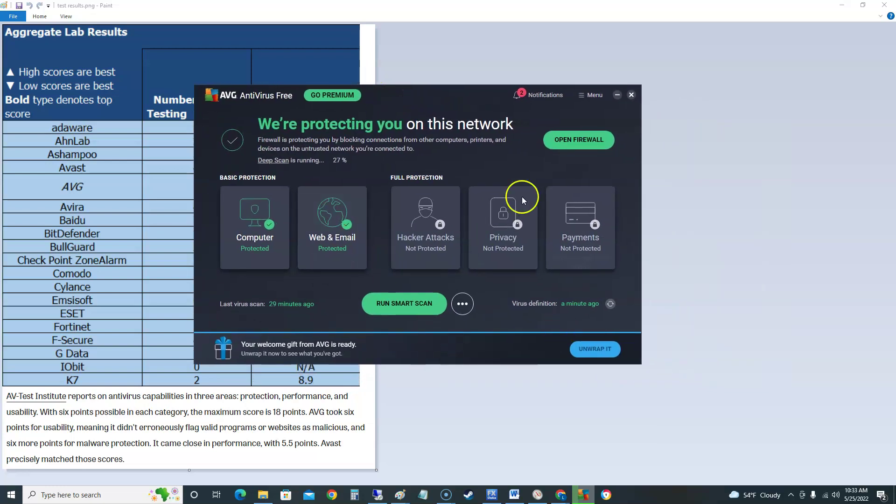